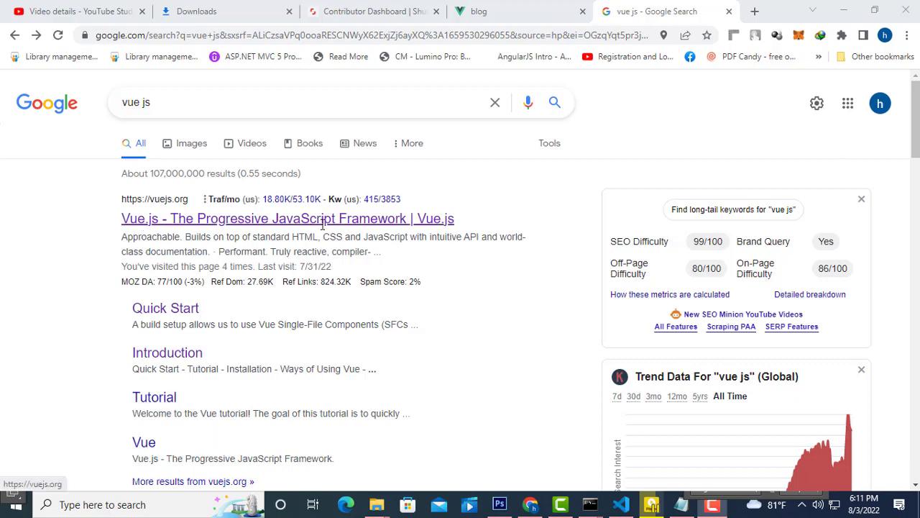
Step: Extend the Google search from 'vue js' to 'vue js cli' and run it
scroll(323, 224, "down", 1)
scroll(335, 241, "up", 1)
scroll(258, 317, "down", 2)
scroll(249, 302, "up", 2)
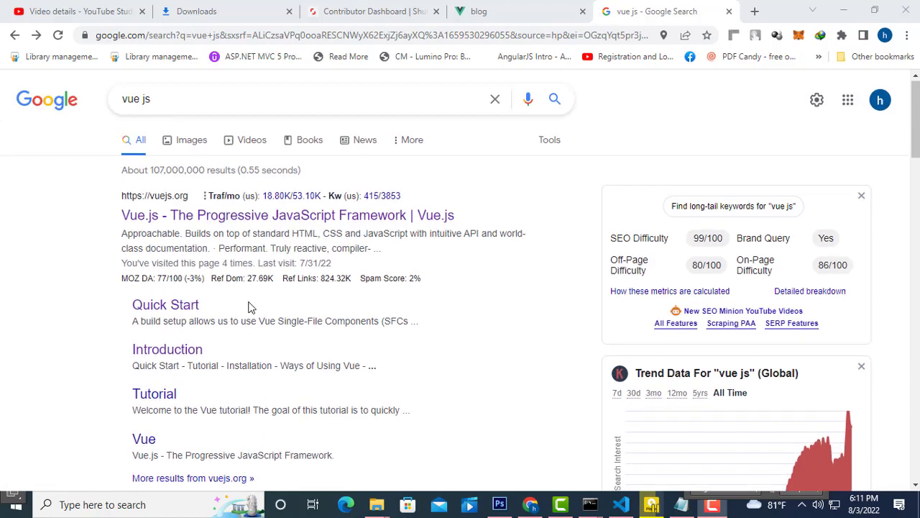
left_click(180, 104)
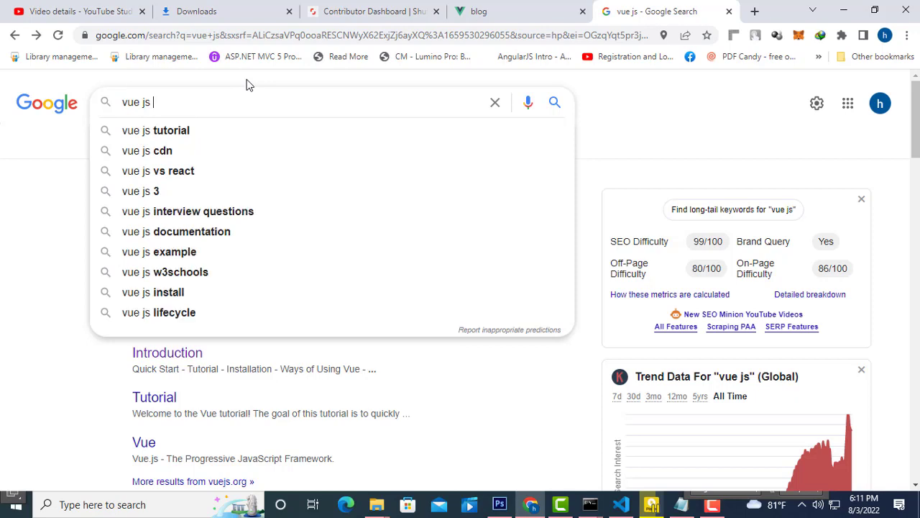
type("cli")
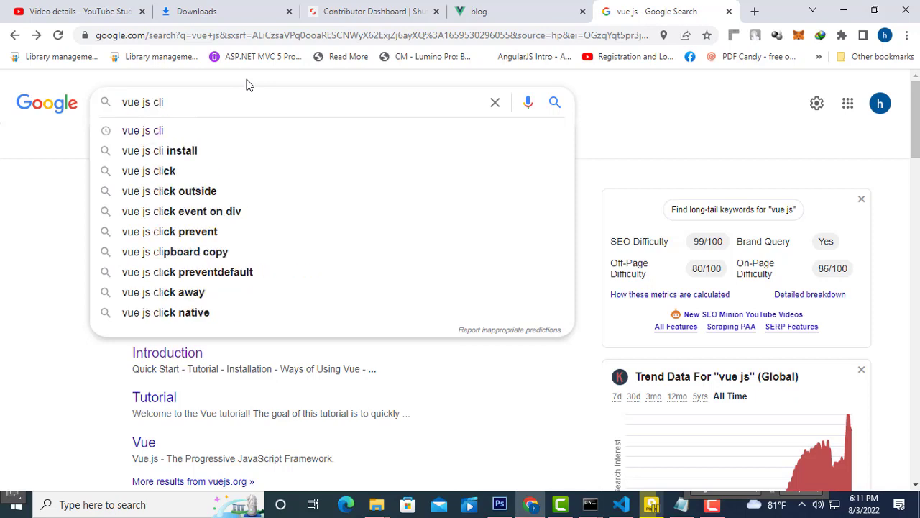
key("Return")
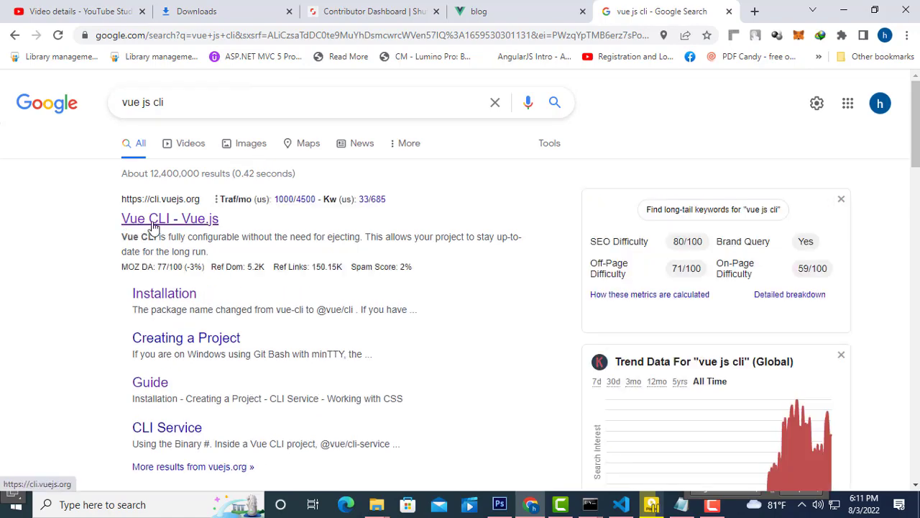
Step: Open the Vue CLI Installation guide and select its Node Version Requirement heading
left_click(153, 292)
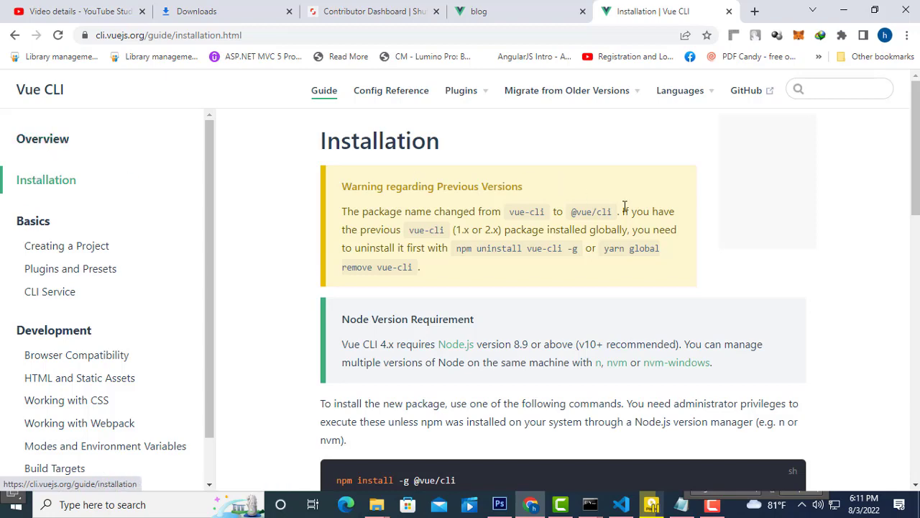
scroll(622, 212, "down", 2)
scroll(374, 256, "up", 3)
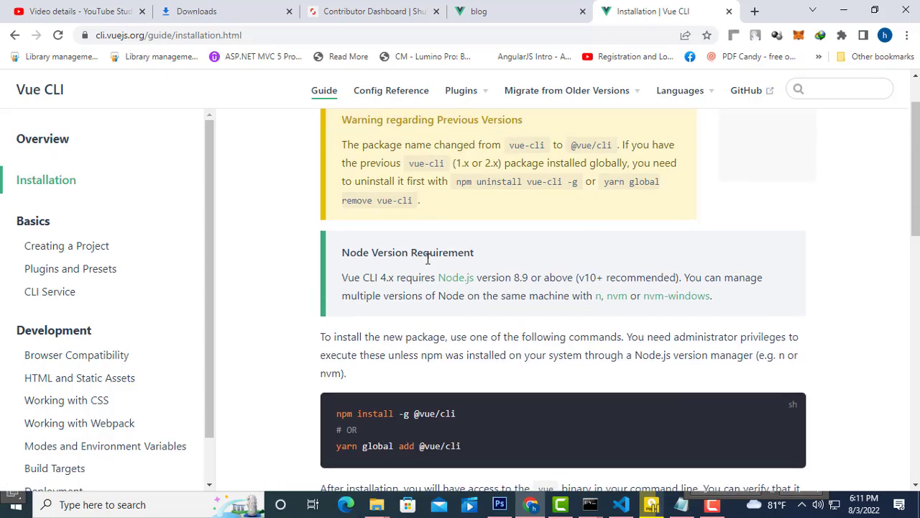
left_click_drag(343, 324, 480, 329)
scroll(481, 329, "down", 1)
triple_click(382, 255)
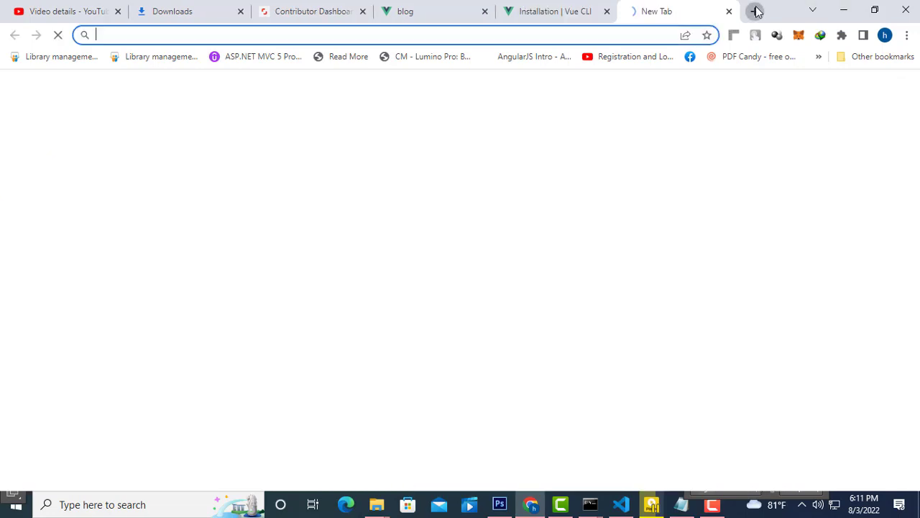
Step: In a new tab, go to Google and search for 'node js'
left_click(754, 11)
type("g")
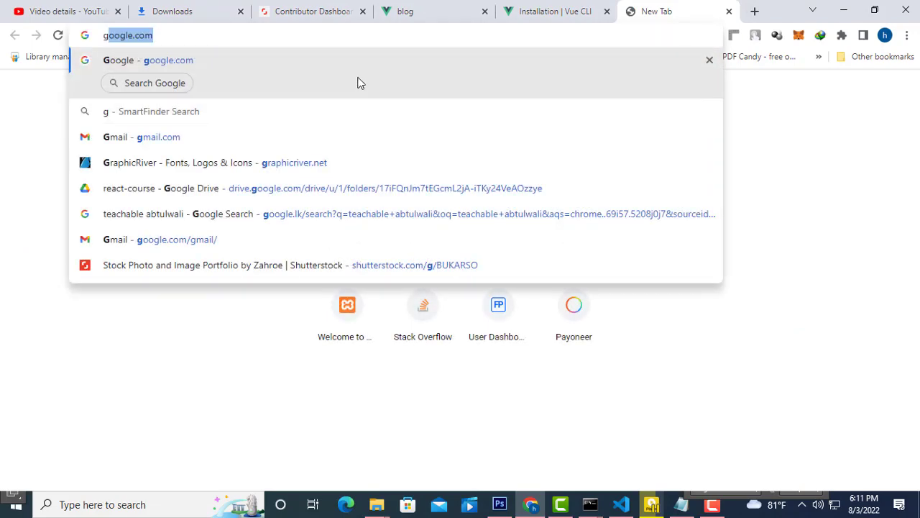
key("Return")
type("n")
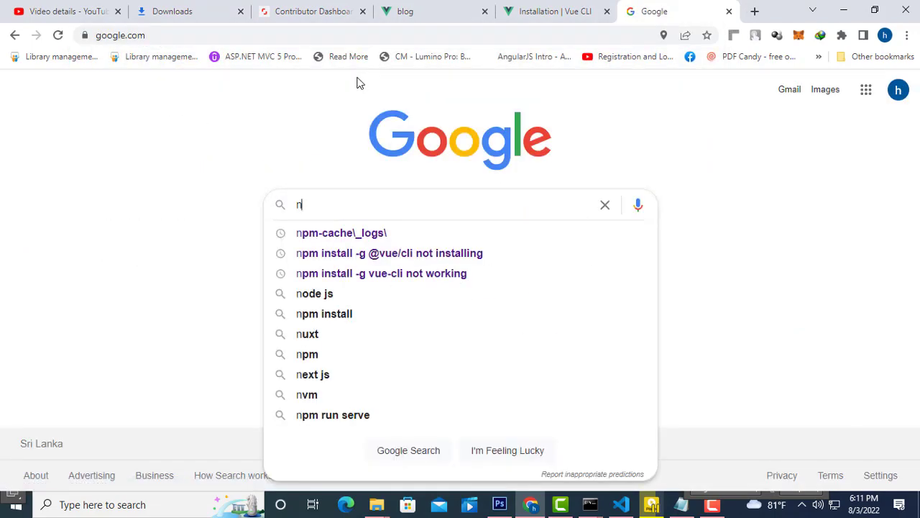
type("ode")
key("Down")
key("Return")
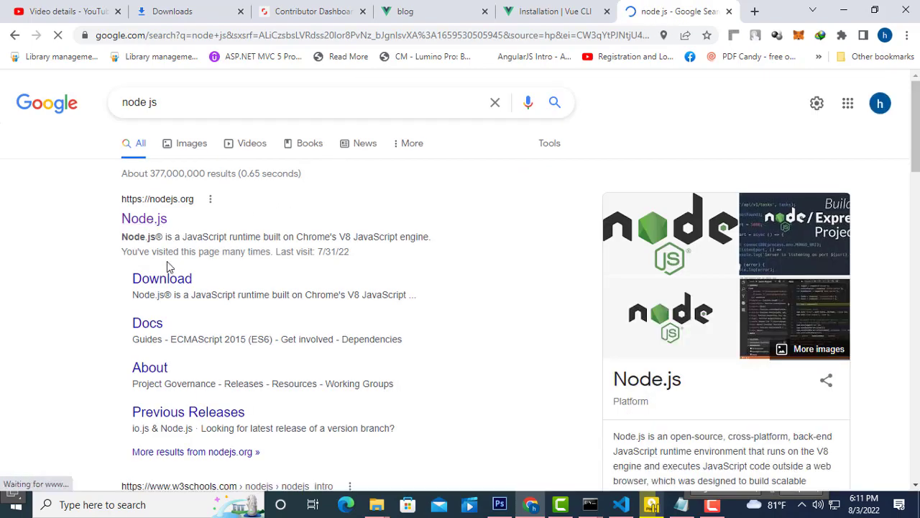
Step: Open the Node.js download page and scroll to the LTS 16.16.0 installer table
left_click(154, 295)
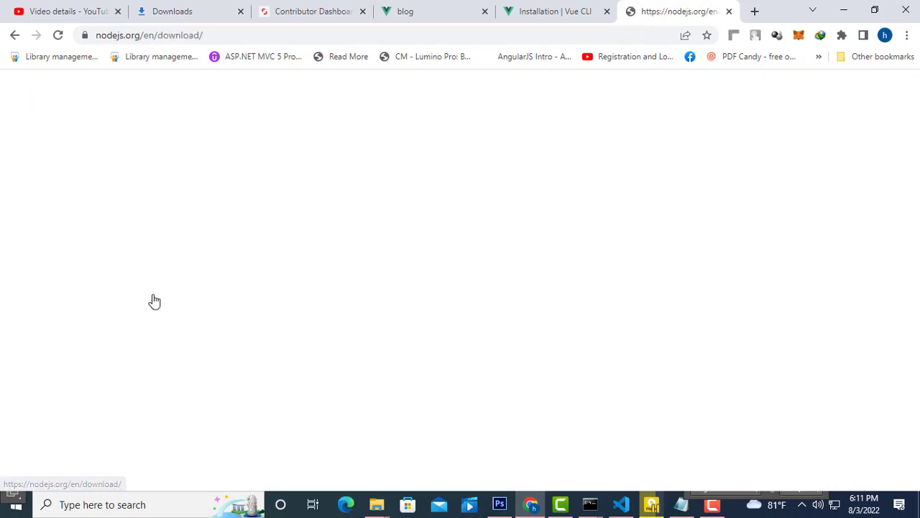
scroll(600, 155, "down", 2)
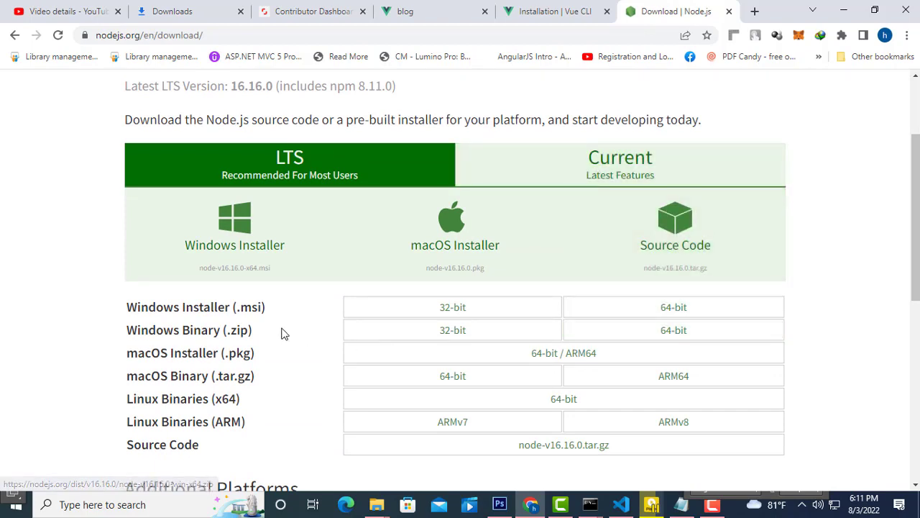
scroll(372, 310, "down", 1)
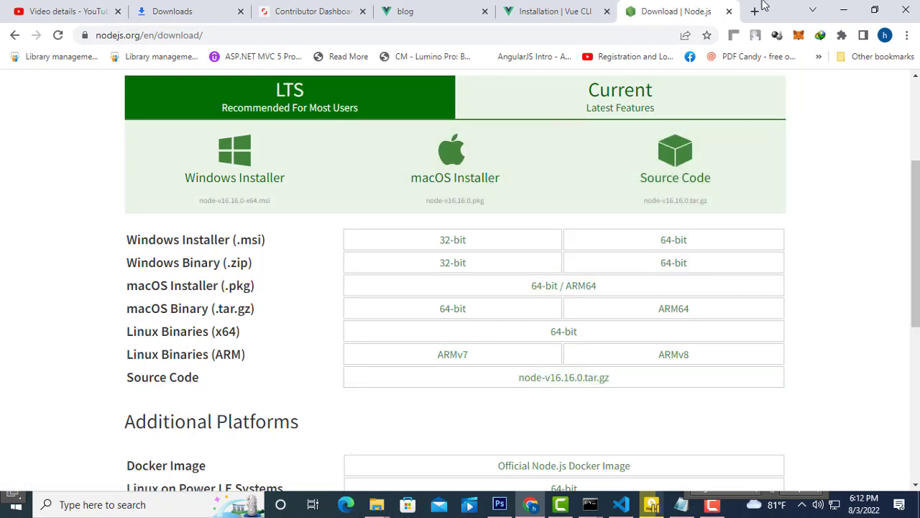
left_click(842, 9)
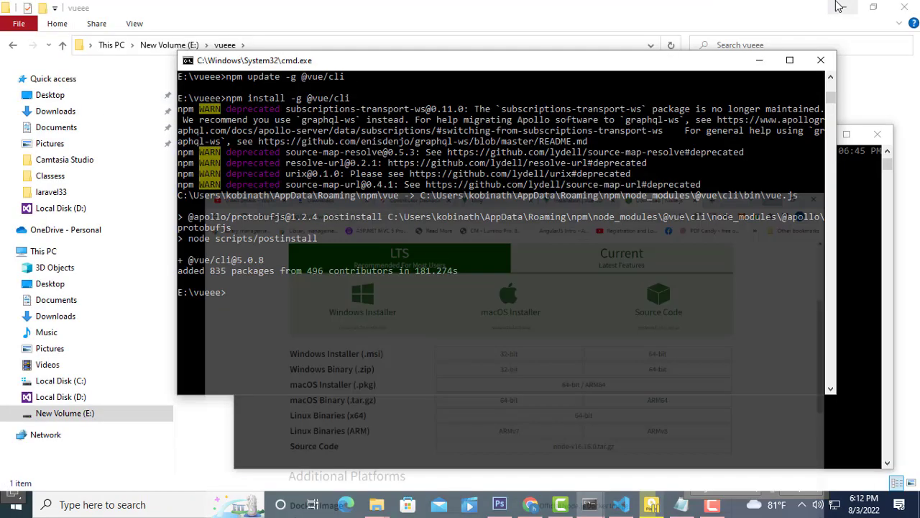
left_click(531, 503)
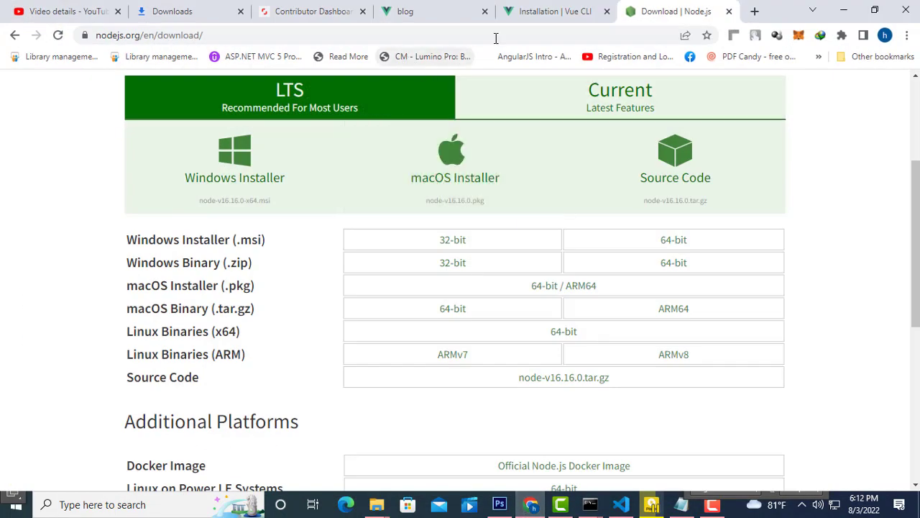
left_click(564, 7)
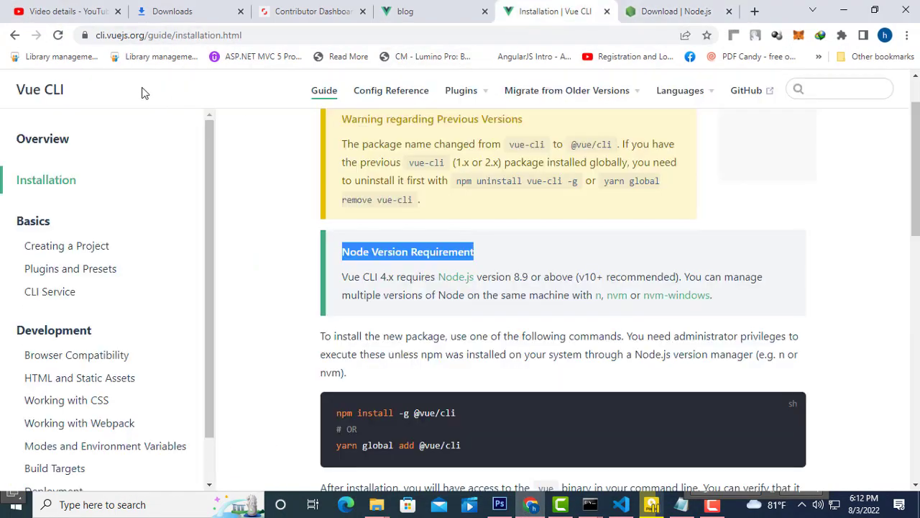
scroll(605, 217, "up", 1)
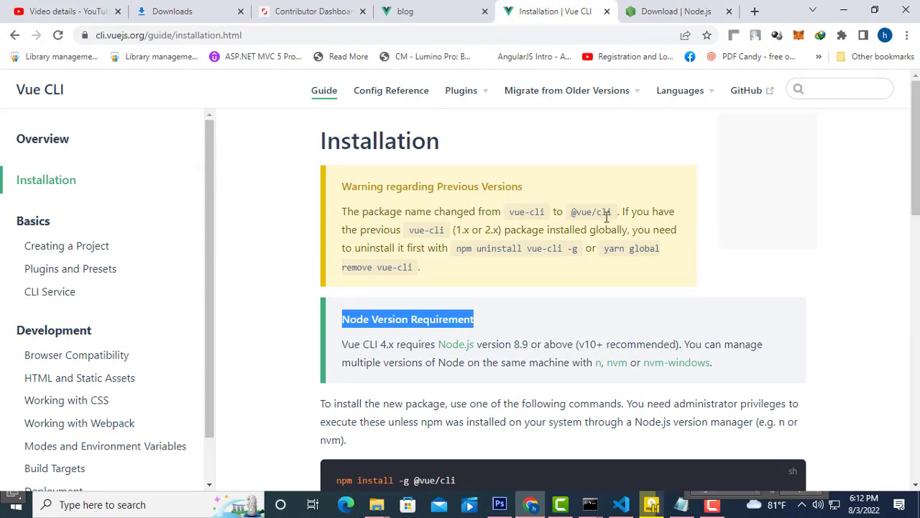
scroll(604, 217, "down", 1)
scroll(604, 217, "up", 1)
scroll(603, 223, "down", 1)
scroll(601, 225, "down", 3)
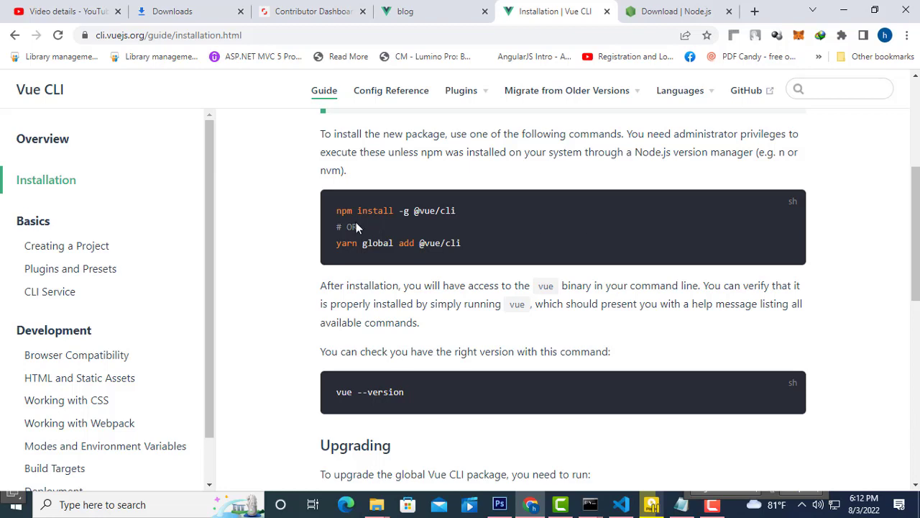
left_click_drag(336, 210, 458, 211)
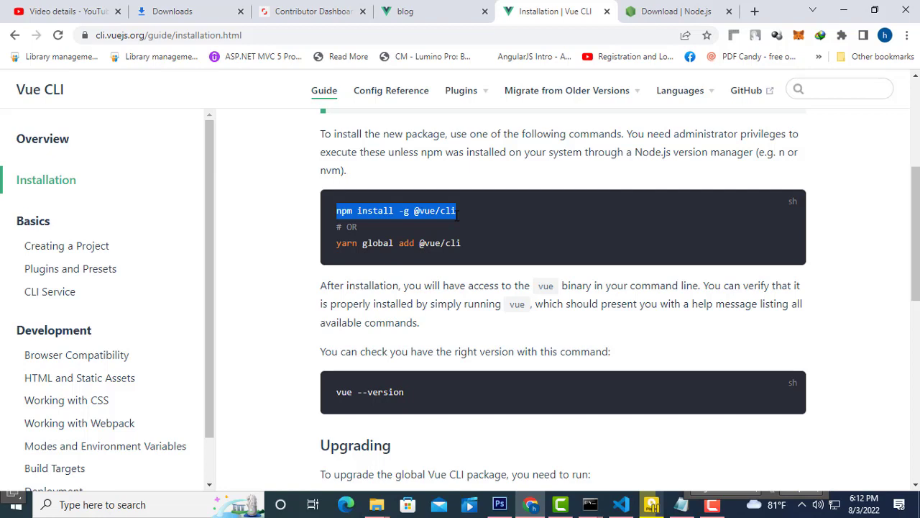
left_click(431, 208)
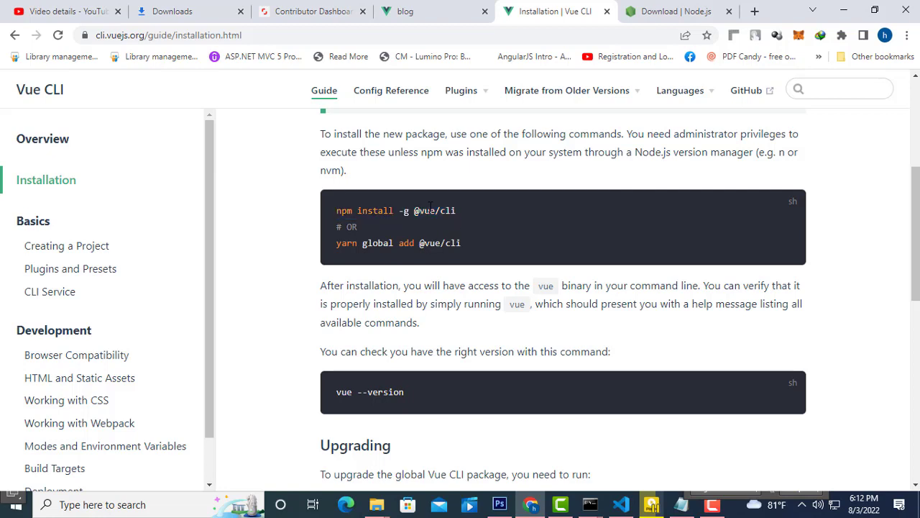
left_click_drag(474, 212, 337, 213)
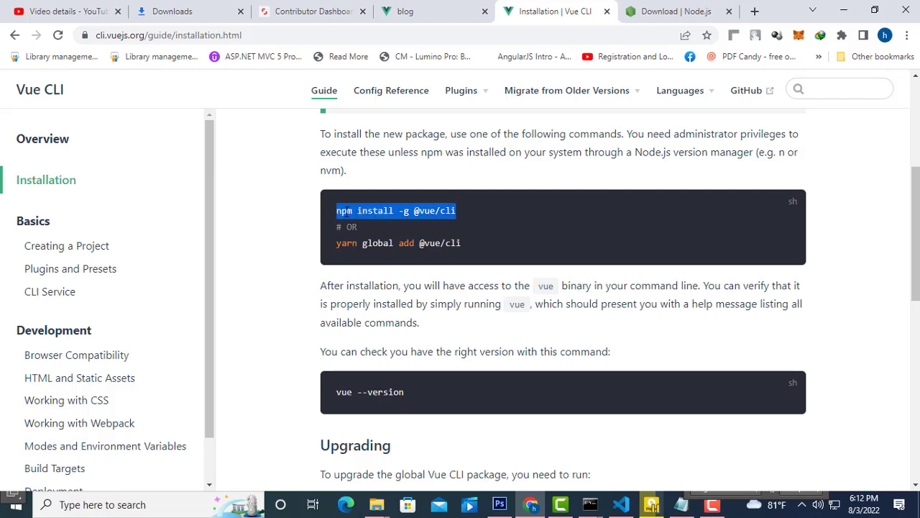
right_click(346, 212)
left_click(379, 224)
Step: Launch a Command Prompt at E:\vueee from the folder's address bar with cmd, then minimize it
mouse_move(385, 513)
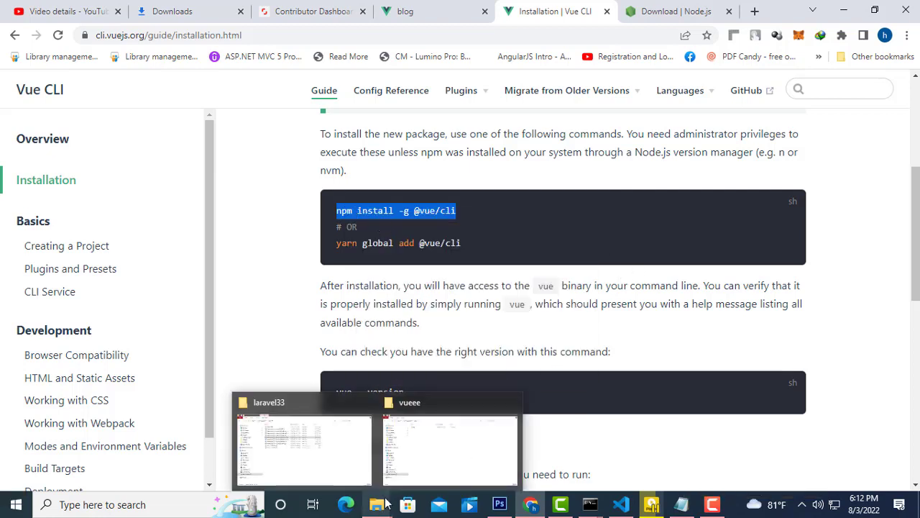
left_click(446, 449)
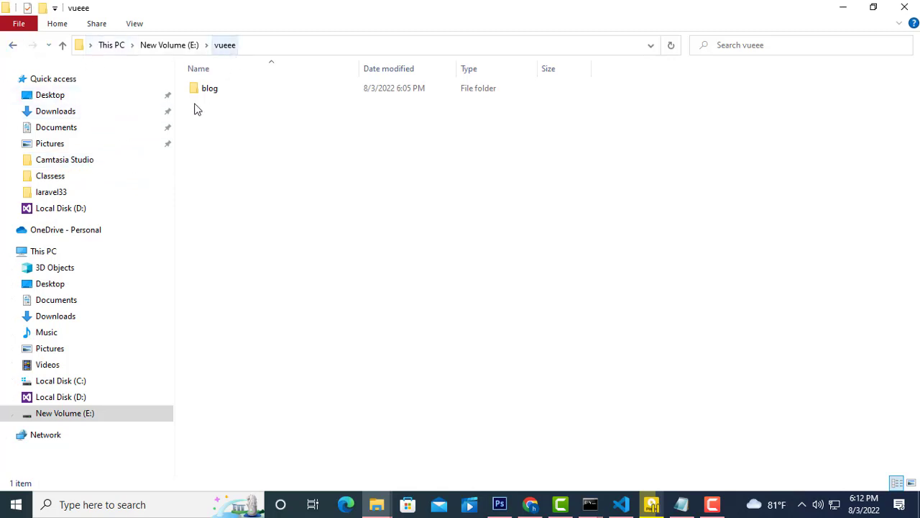
left_click(255, 44)
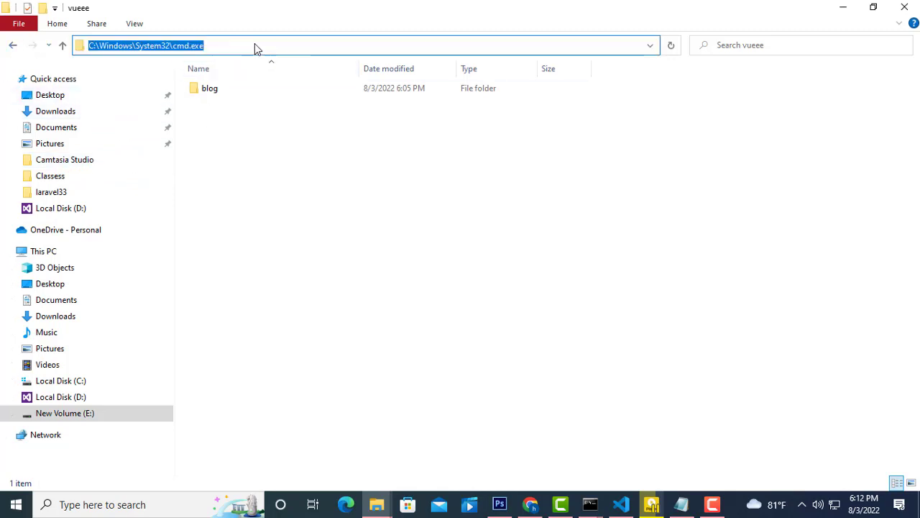
type("cmd")
key("Return")
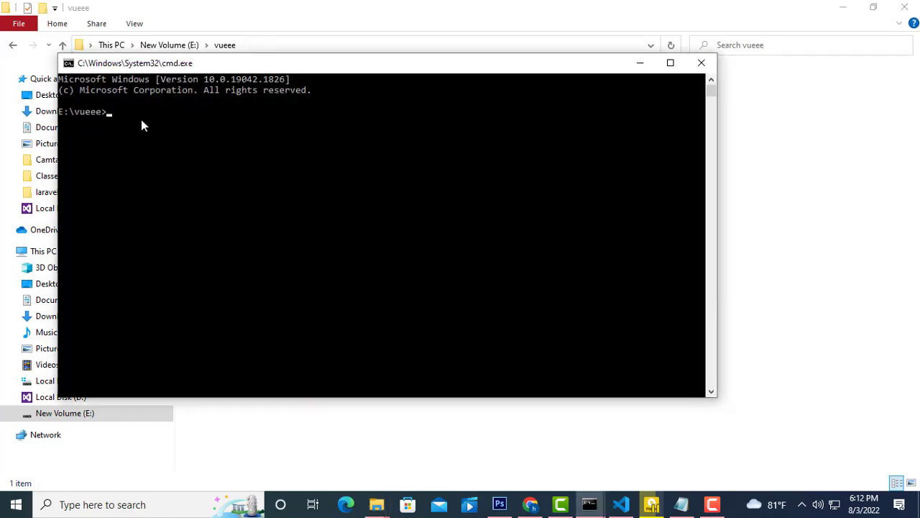
left_click(638, 64)
mouse_move(593, 507)
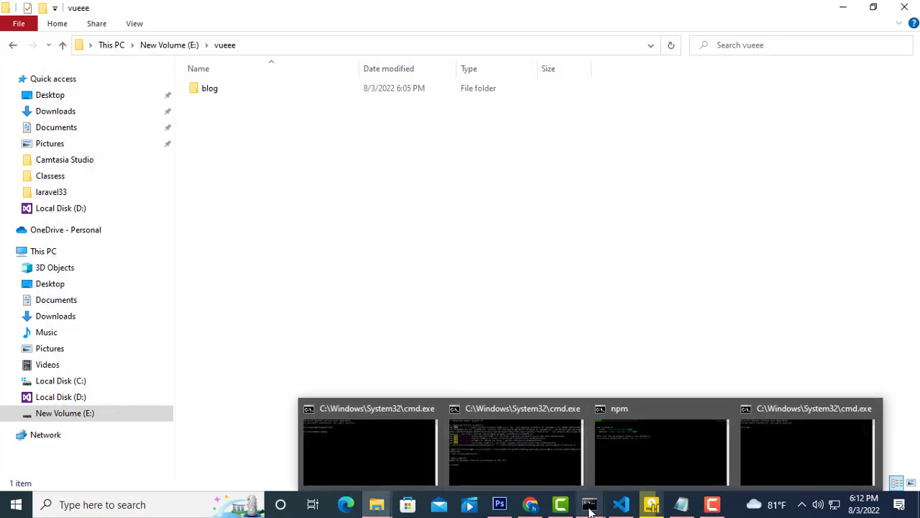
left_click(535, 440)
scroll(470, 273, "up", 2)
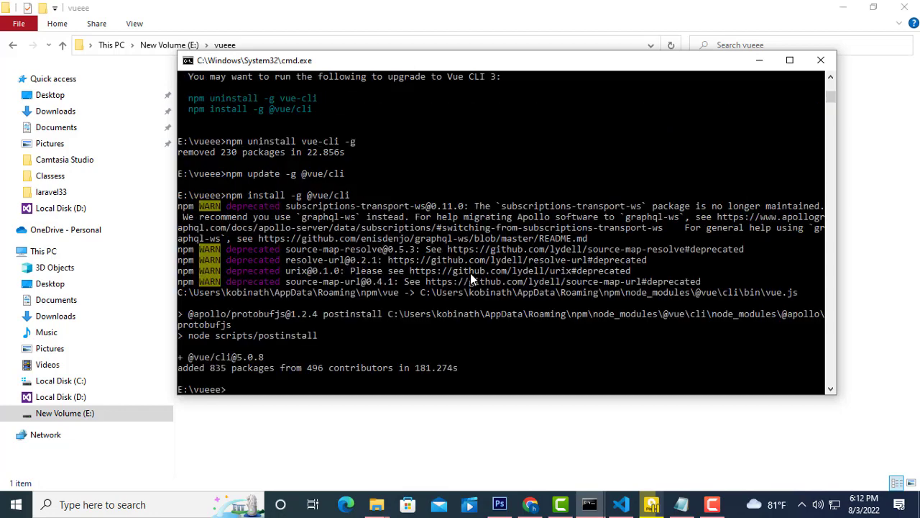
scroll(471, 273, "down", 1)
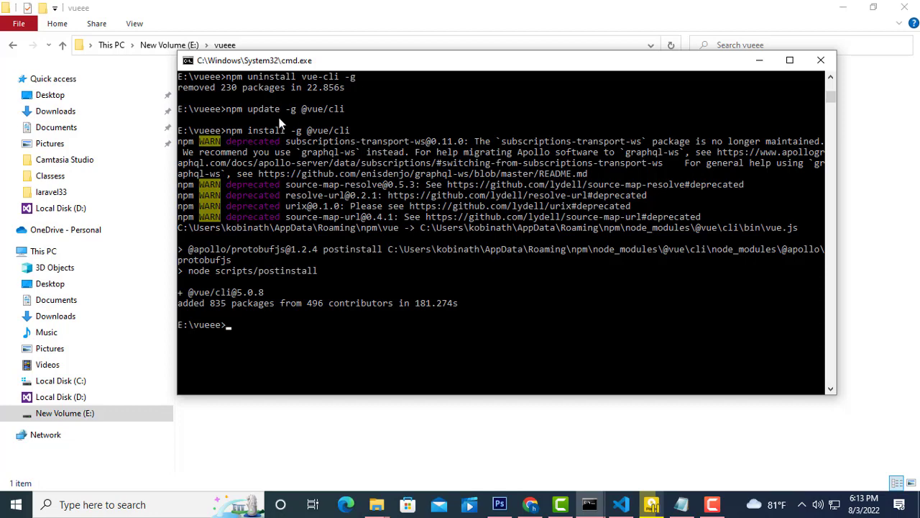
scroll(340, 131, "up", 10)
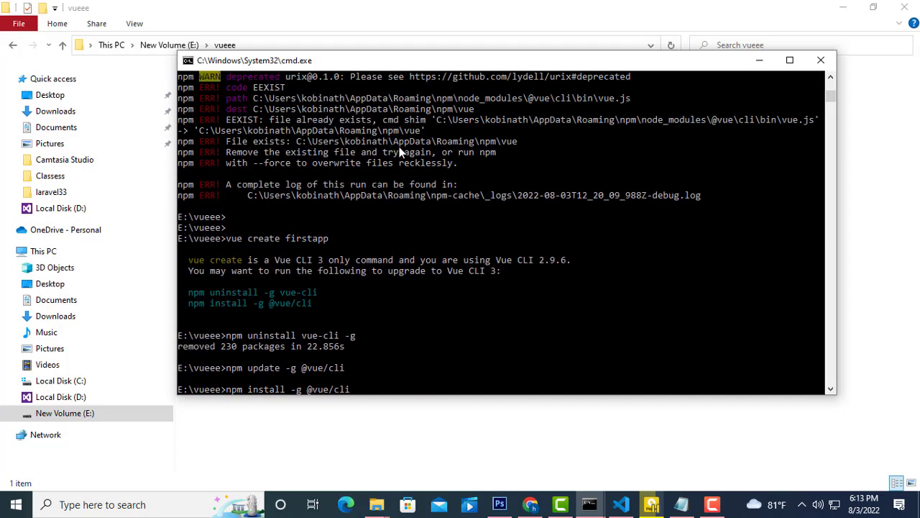
scroll(416, 155, "up", 3)
scroll(281, 155, "down", 2)
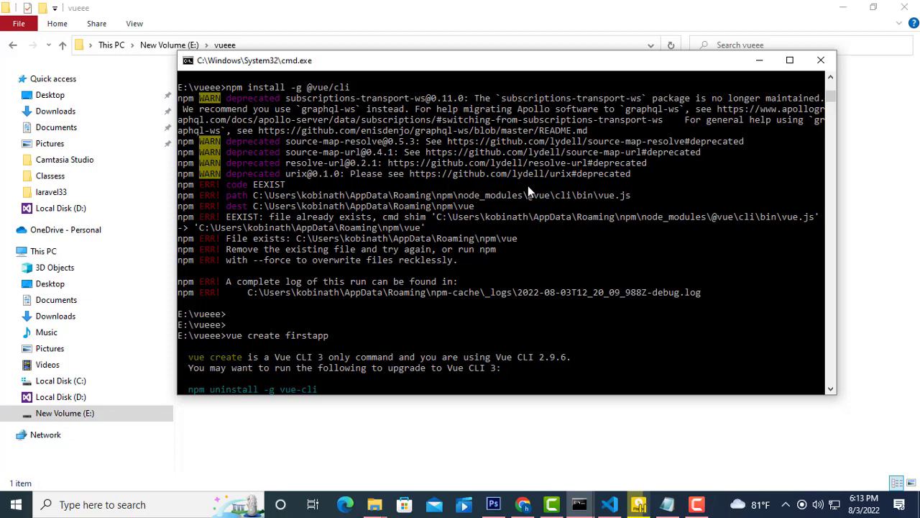
scroll(528, 186, "down", 4)
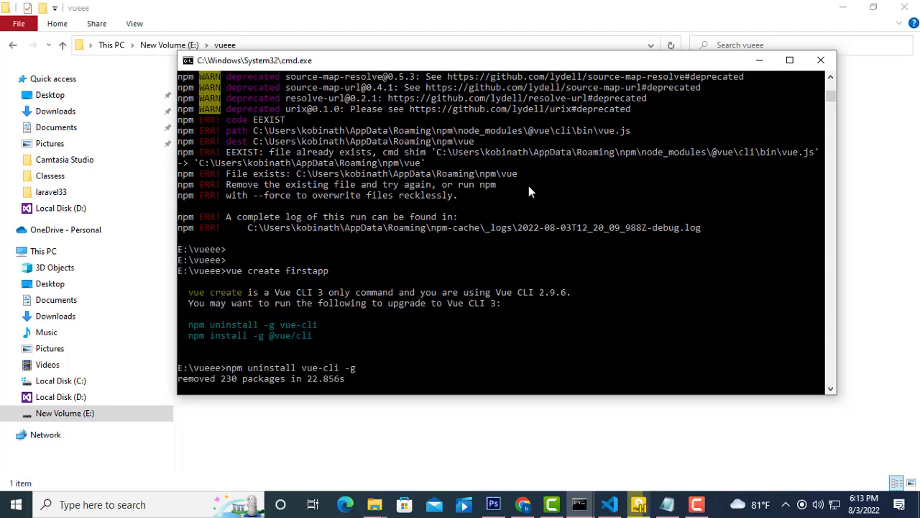
scroll(531, 189, "down", 5)
scroll(504, 188, "up", 9)
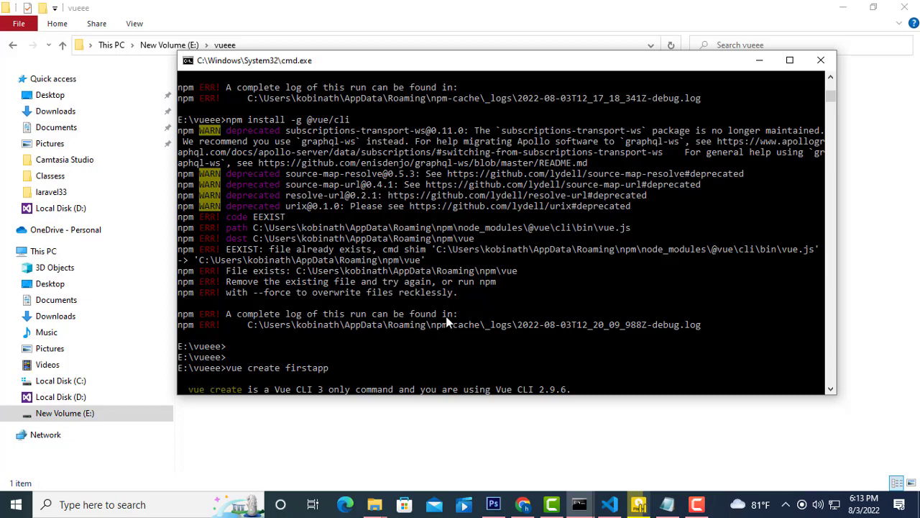
scroll(548, 277, "down", 8)
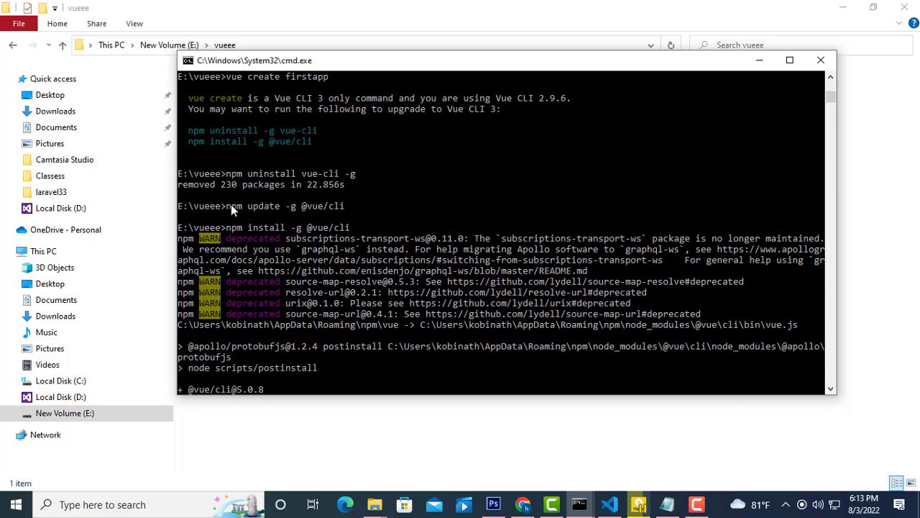
left_click(524, 500)
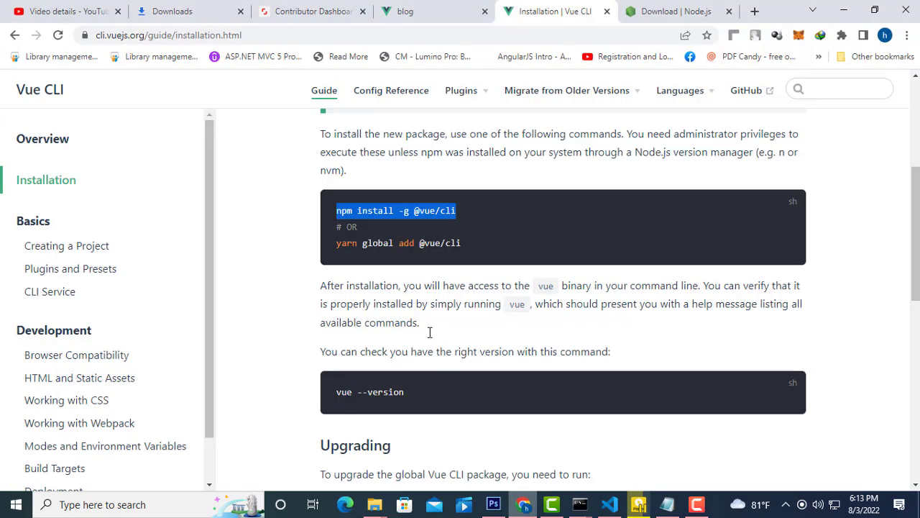
scroll(429, 328, "down", 3)
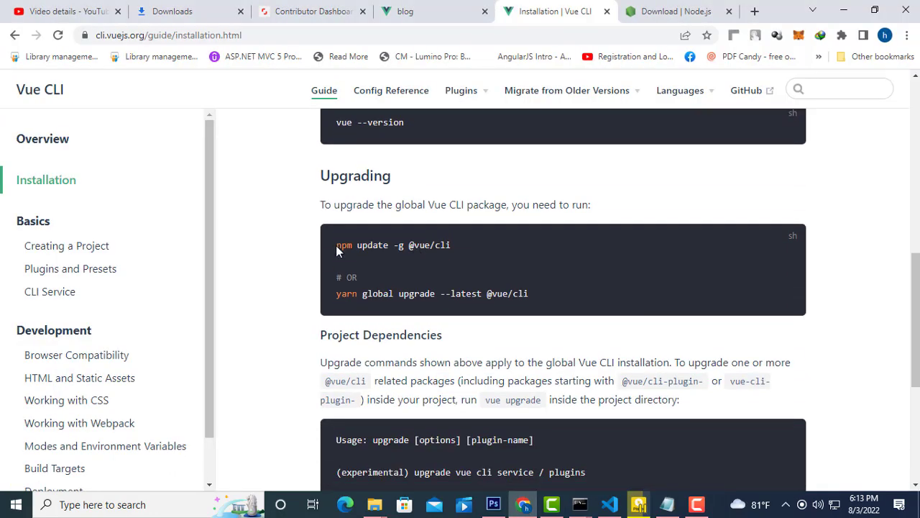
left_click_drag(337, 245, 451, 245)
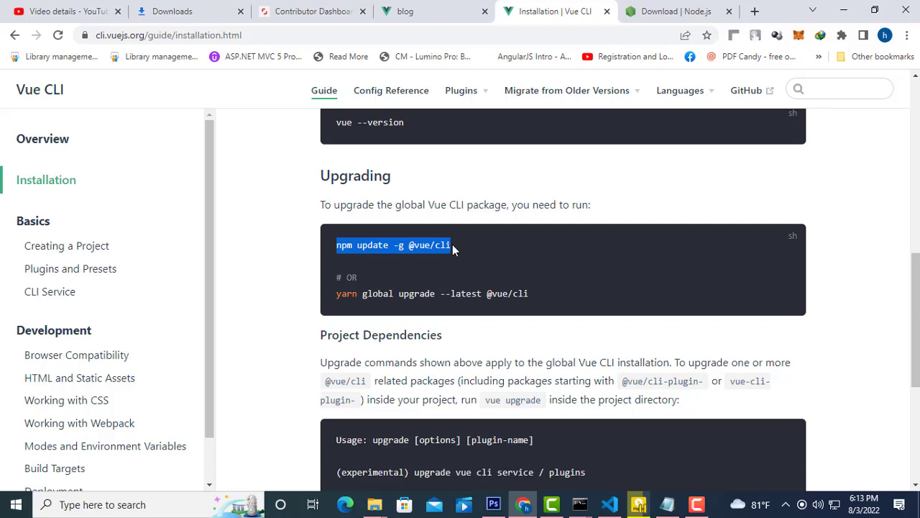
scroll(453, 249, "up", 4)
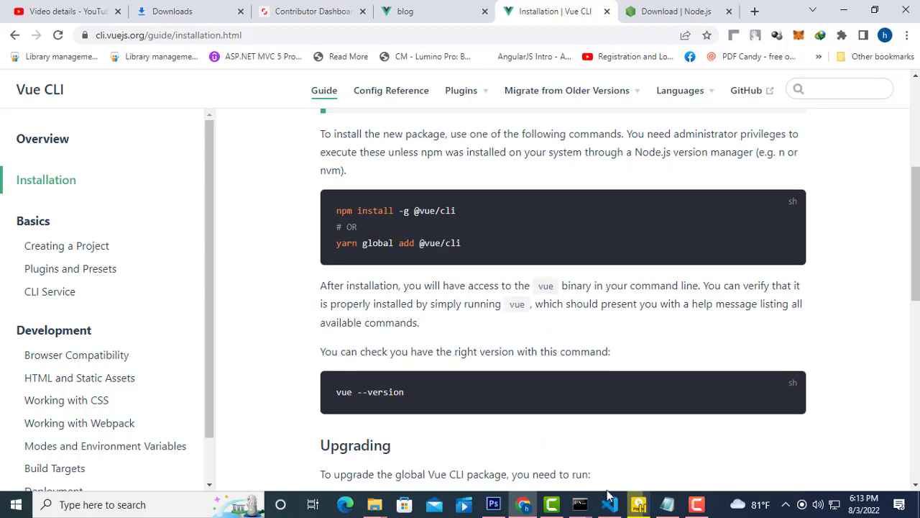
Step: Restore the console, mark and clear the EEXIST error lines, then scroll to the 835-packages result
mouse_move(580, 504)
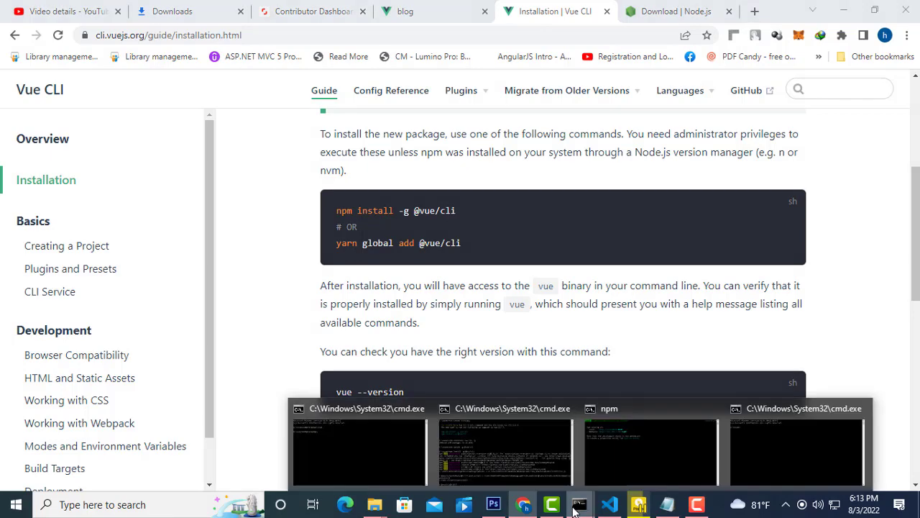
left_click(489, 414)
scroll(424, 309, "down", 1)
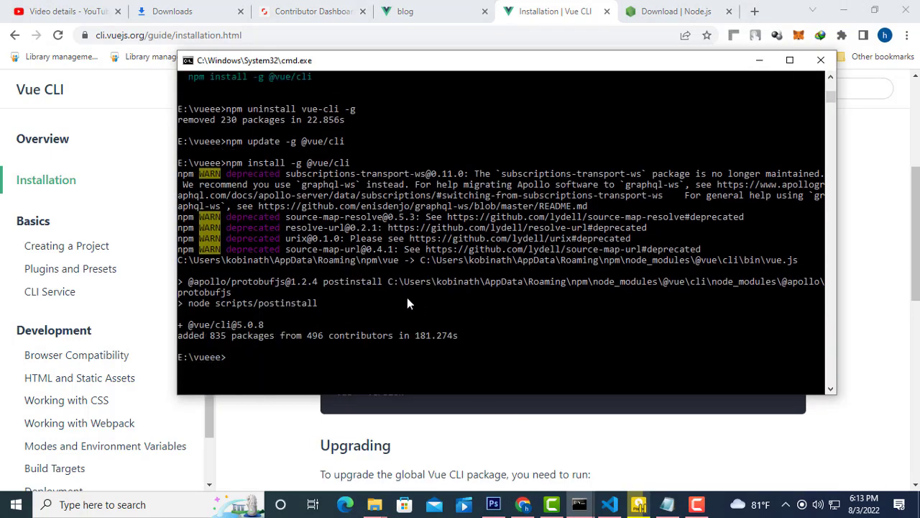
scroll(397, 289, "up", 9)
left_click_drag(266, 142, 717, 264)
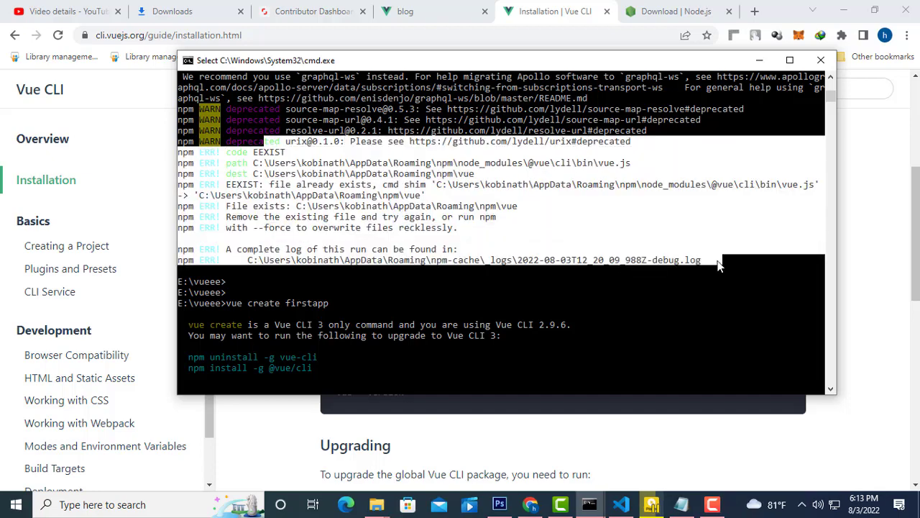
scroll(601, 144, "up", 2)
left_click(619, 195)
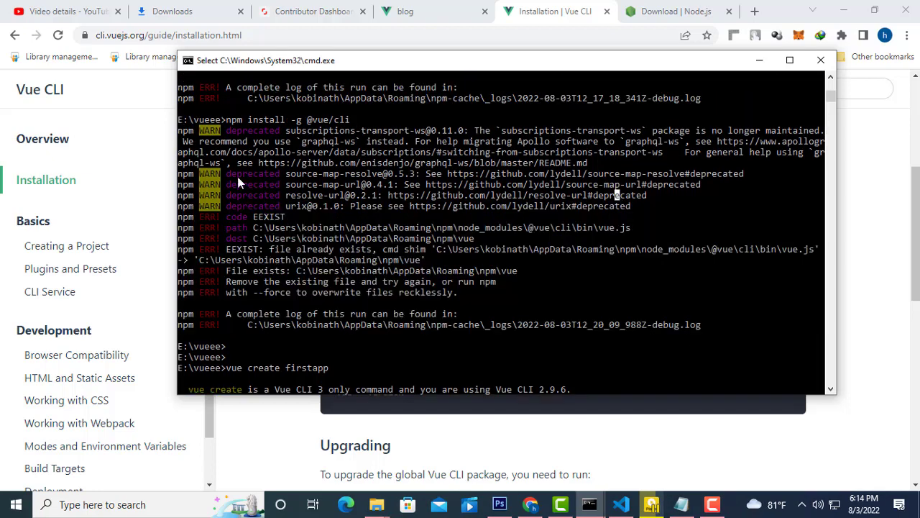
scroll(438, 223, "down", 1)
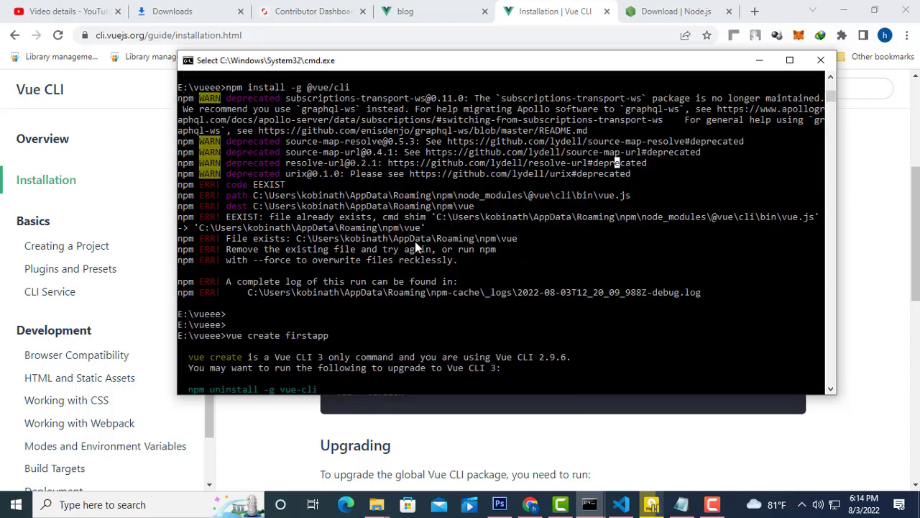
scroll(409, 259, "up", 1)
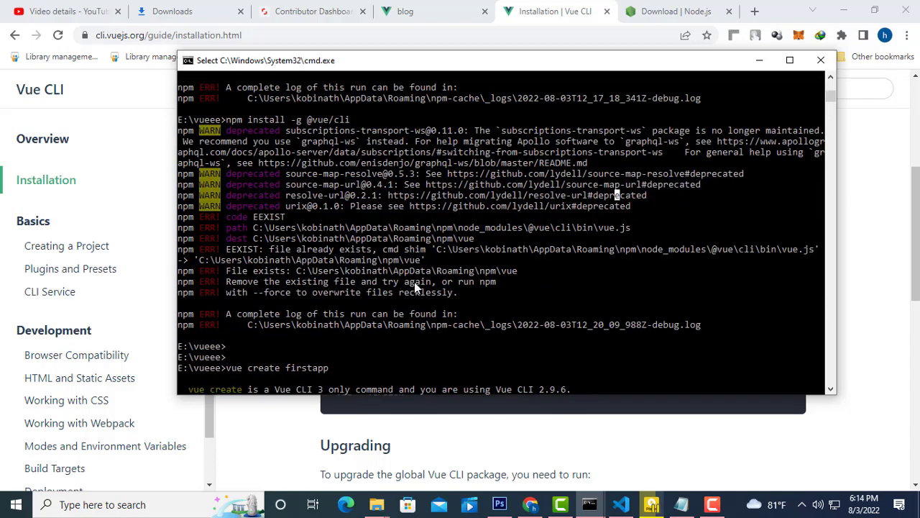
scroll(459, 269, "down", 9)
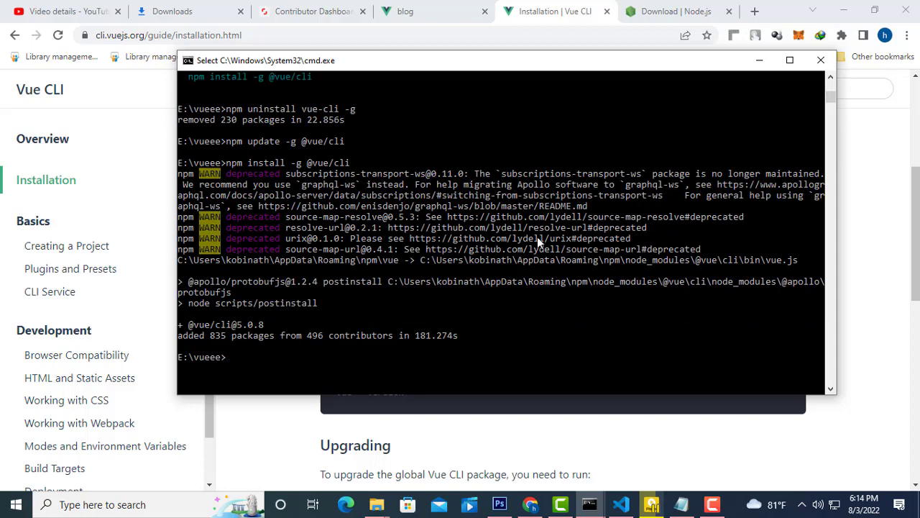
Step: Switch to the Vue CLI Installation page and scroll until the Upgrading section shows
left_click(487, 418)
scroll(445, 408, "down", 3)
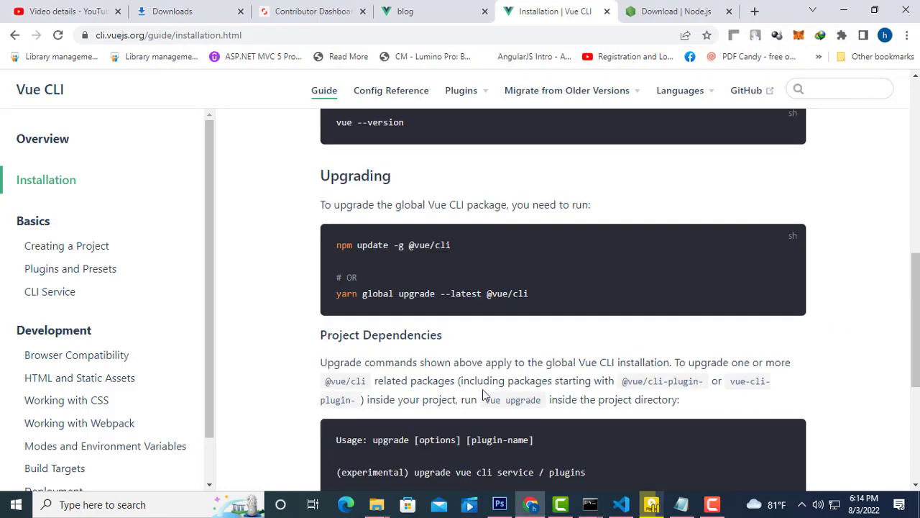
scroll(626, 368, "down", 3)
scroll(623, 372, "up", 3)
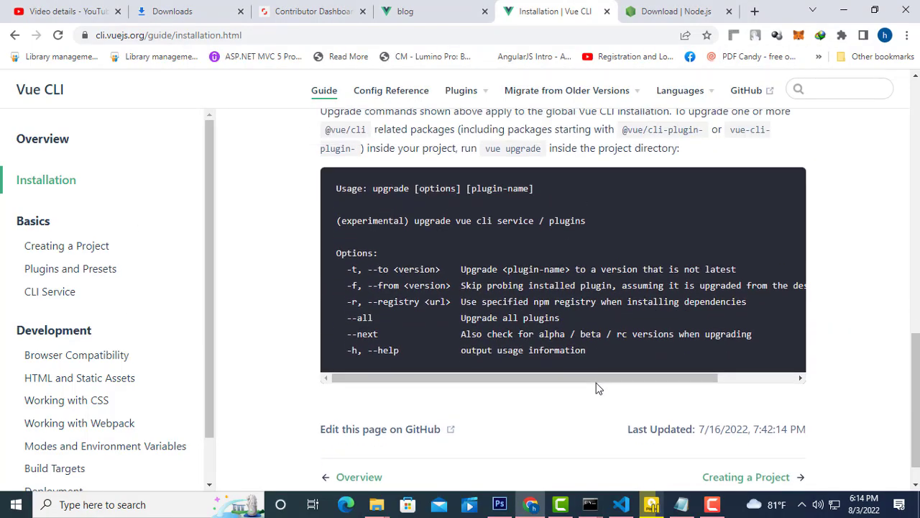
scroll(597, 386, "up", 2)
scroll(595, 388, "up", 2)
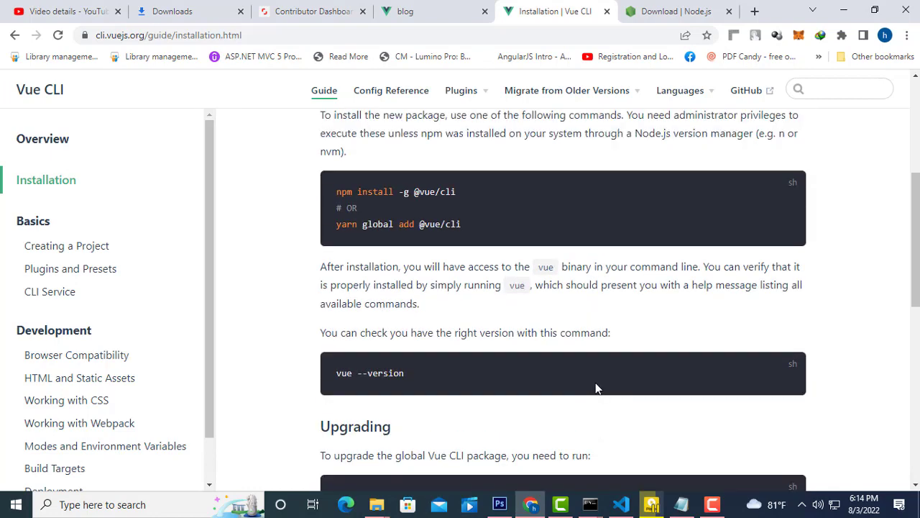
scroll(596, 389, "down", 4)
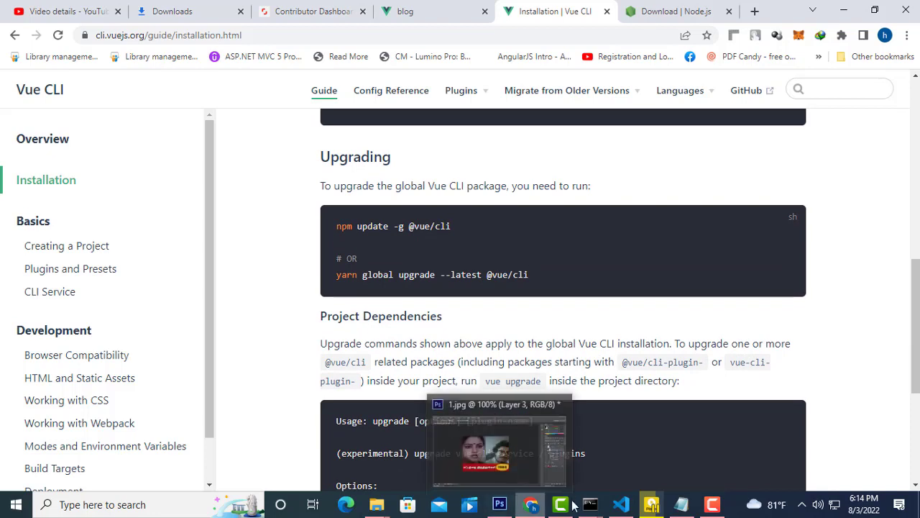
mouse_move(591, 505)
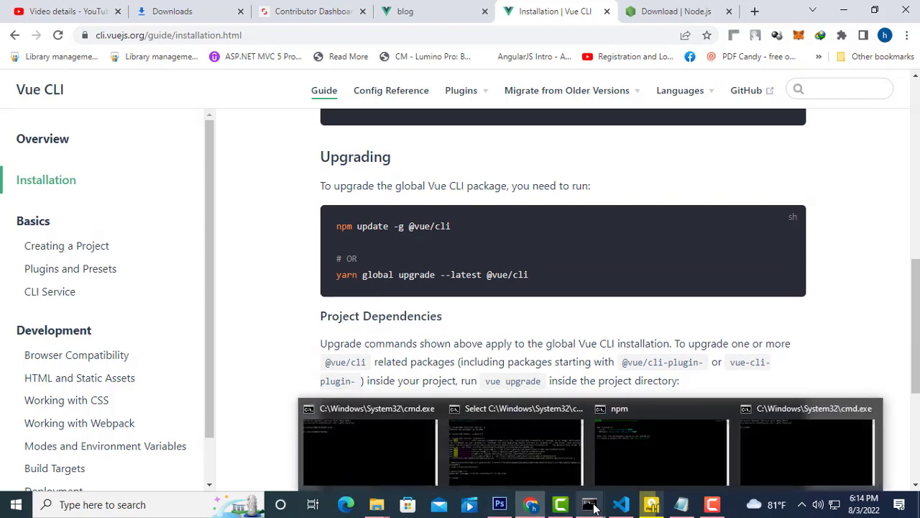
mouse_move(368, 507)
left_click(538, 458)
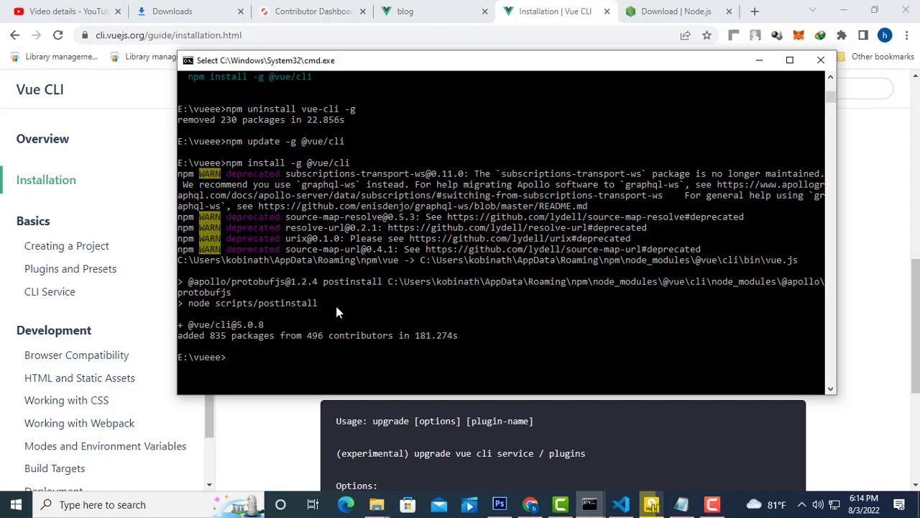
mouse_move(591, 502)
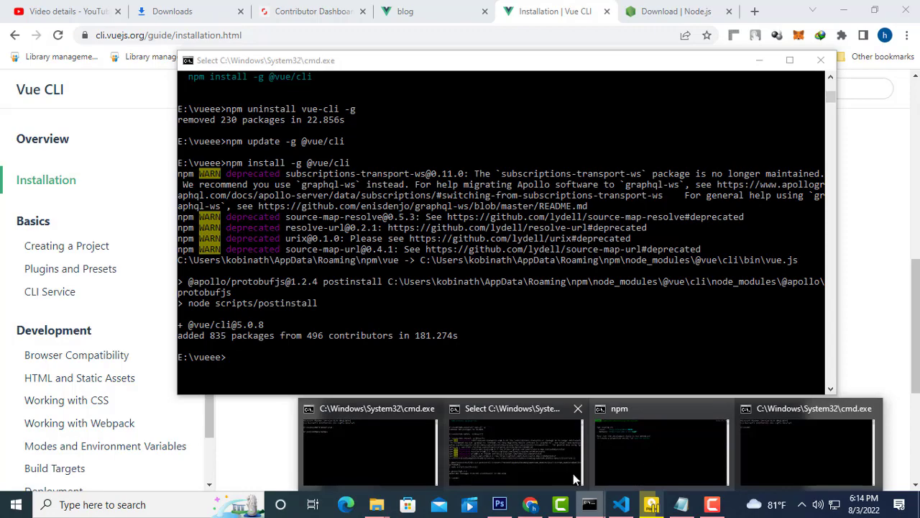
mouse_move(651, 468)
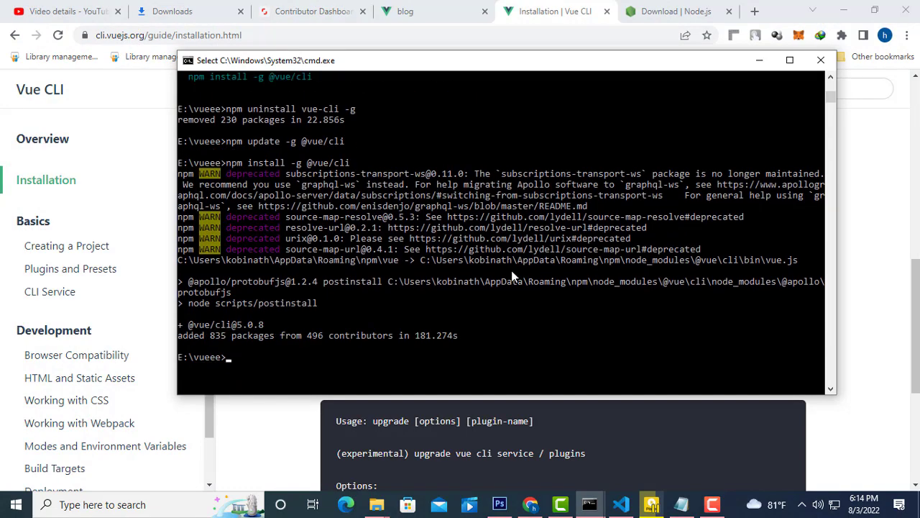
scroll(511, 272, "up", 3)
scroll(510, 269, "down", 6)
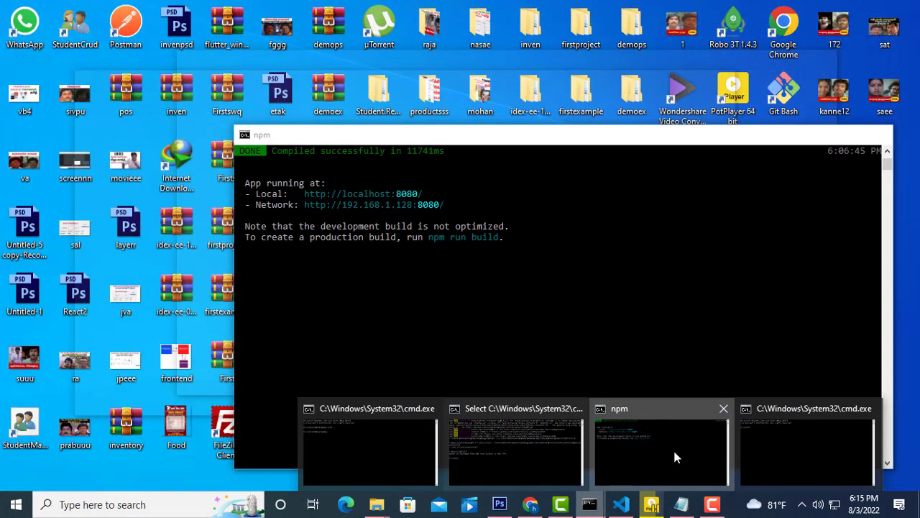
Step: Bring the npm console to the front and move it up over the other console
left_click(674, 453)
scroll(454, 286, "up", 4)
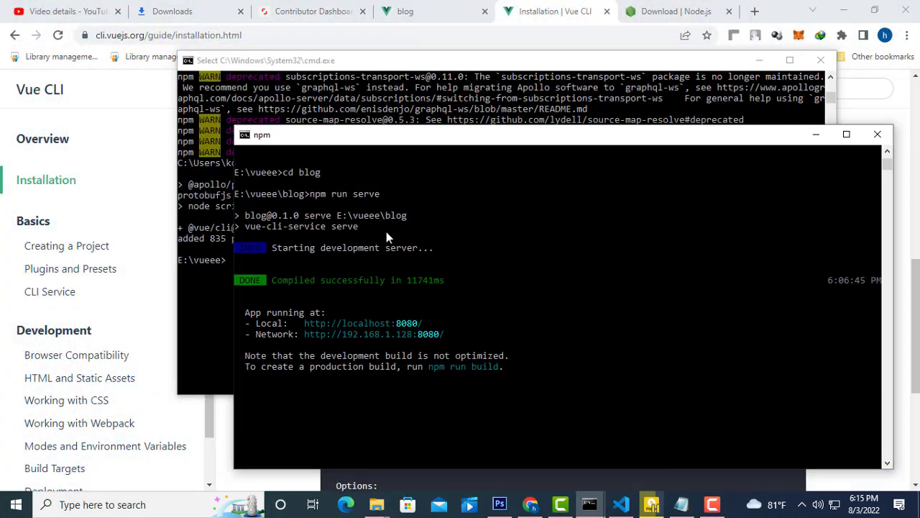
scroll(386, 236, "up", 12)
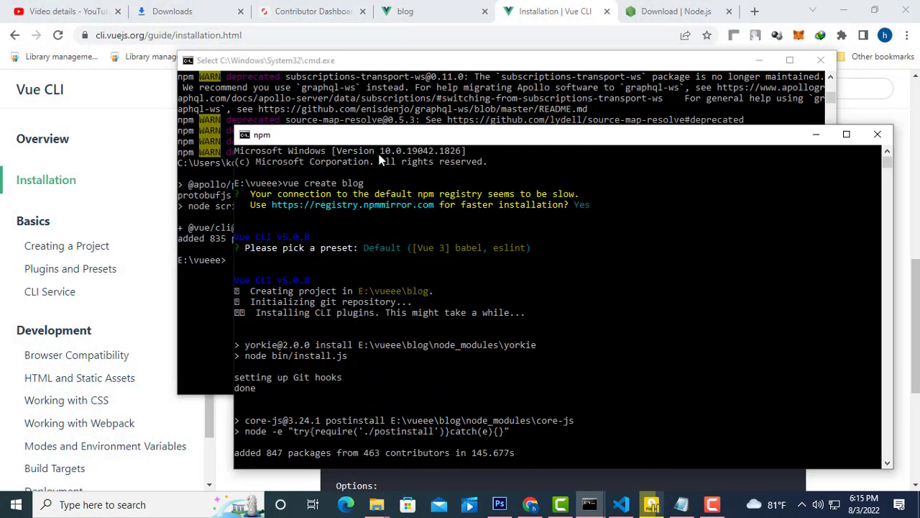
left_click_drag(419, 135, 346, 48)
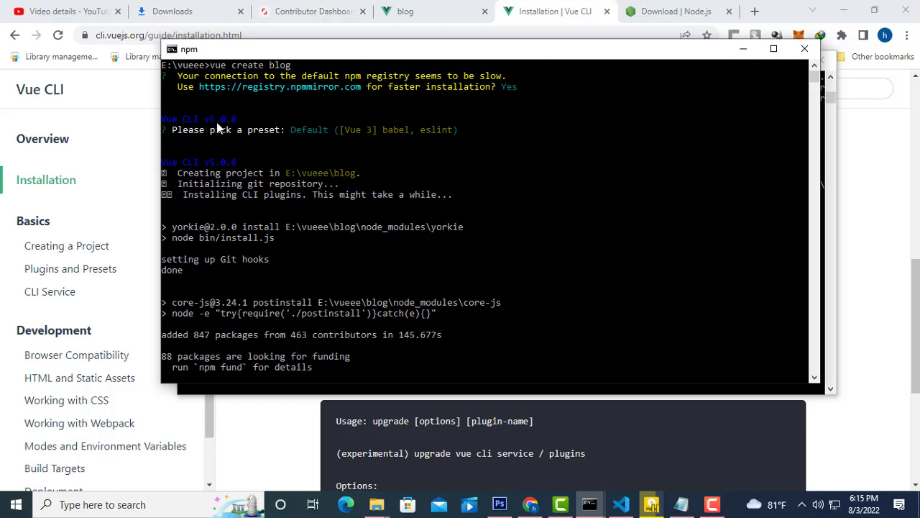
scroll(304, 158, "up", 1)
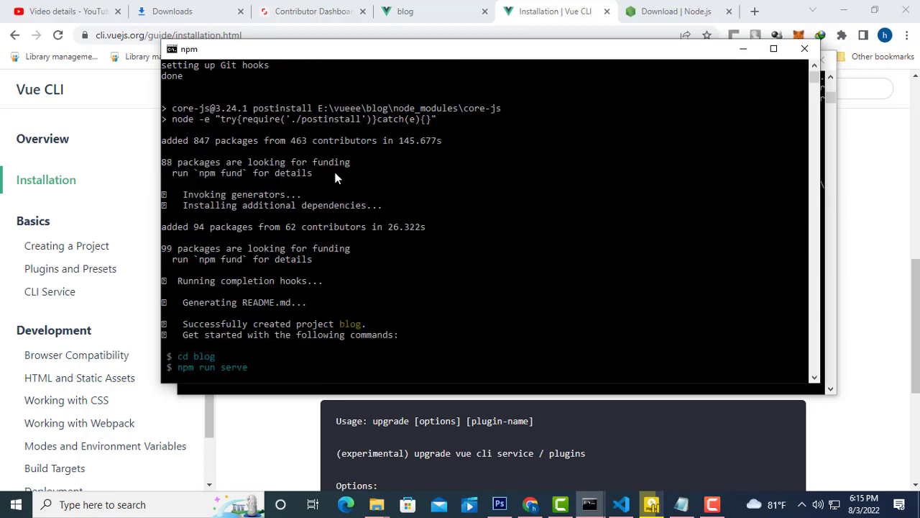
Step: Change into the blog folder and run npm run serve to compile the app
type("cd blog")
key("Return")
type("npm run serve")
key("Return")
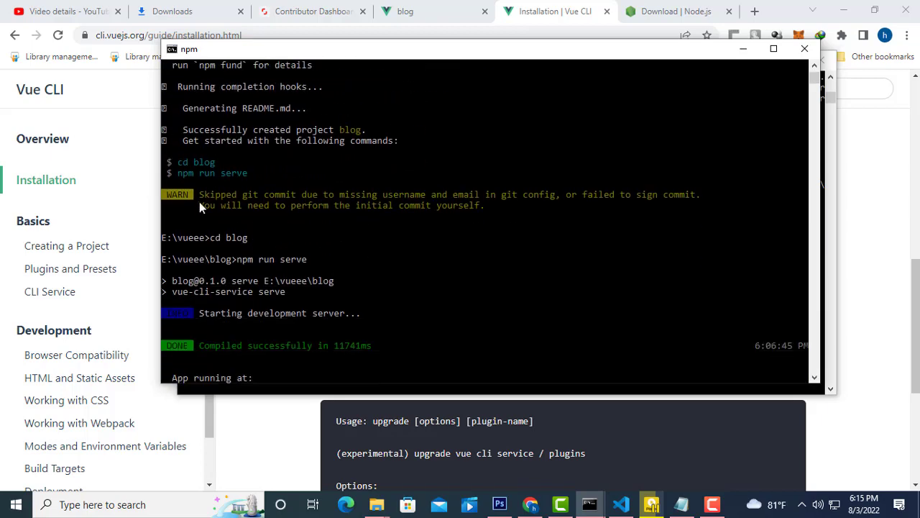
scroll(244, 89, "up", 1)
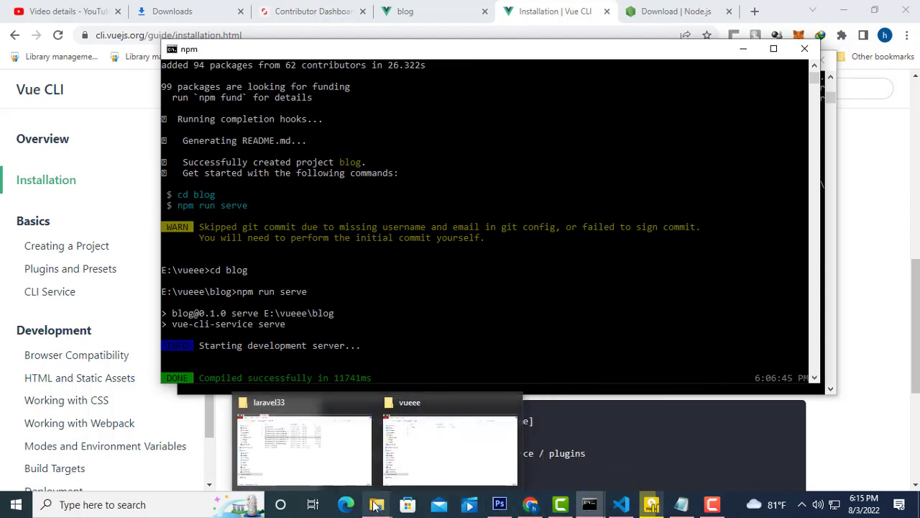
Step: Open the blog folder inside the vueee Explorer window, then minimize the window
left_click(404, 466)
left_click(205, 94)
double_click(207, 94)
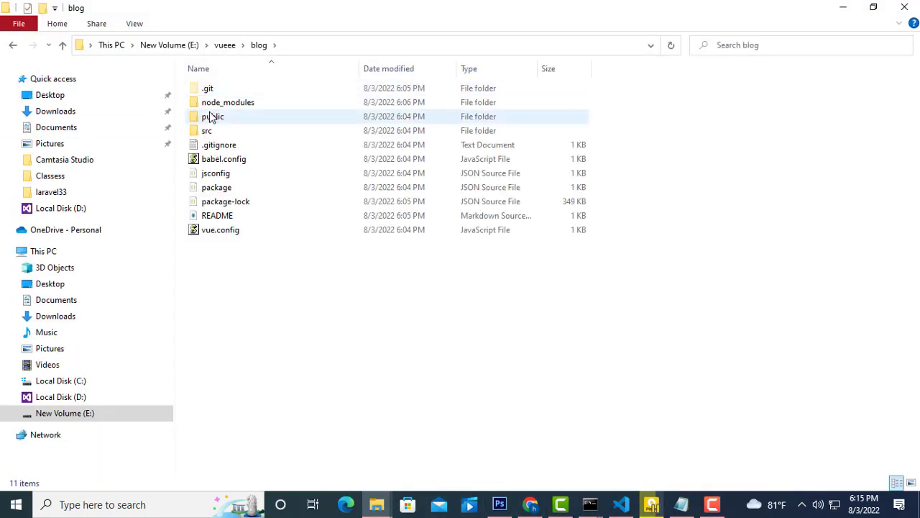
left_click(843, 7)
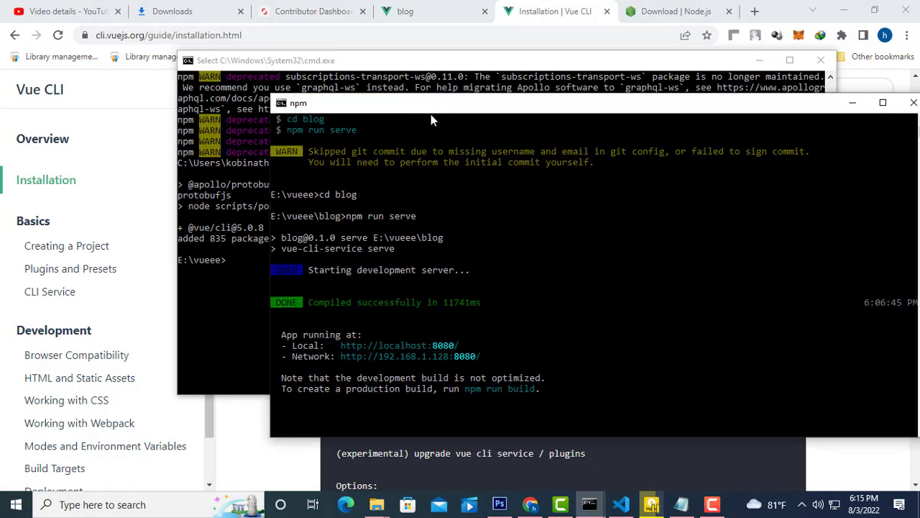
Step: Cycle through the global-install console and blog folder, ending on the npm dev-server console
mouse_move(377, 504)
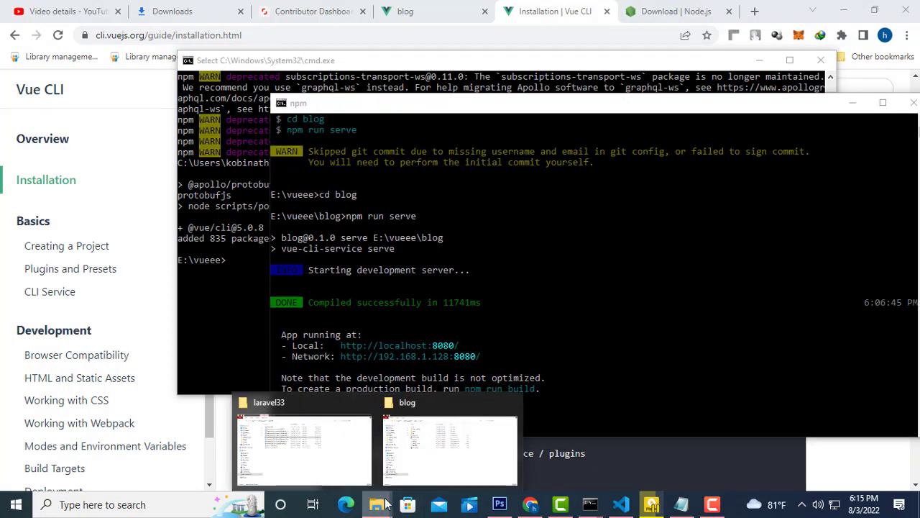
left_click(288, 468)
left_click(377, 504)
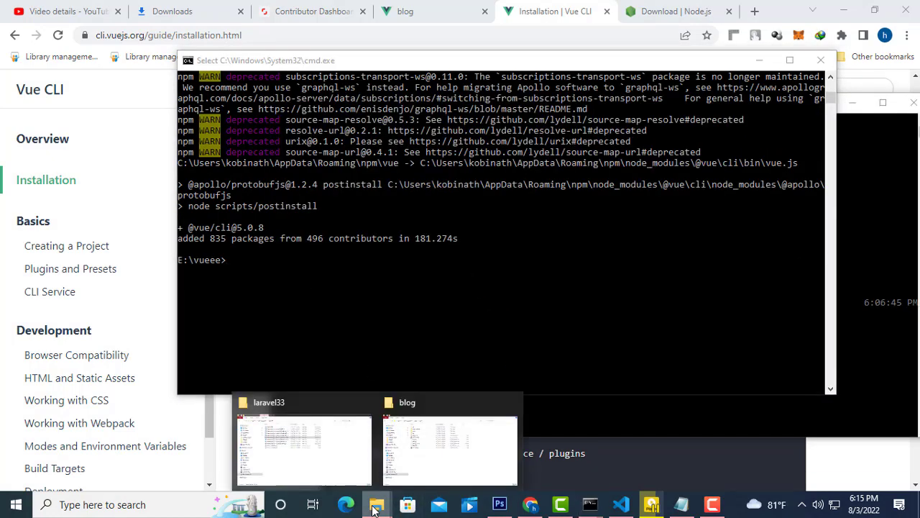
left_click(402, 439)
mouse_move(590, 507)
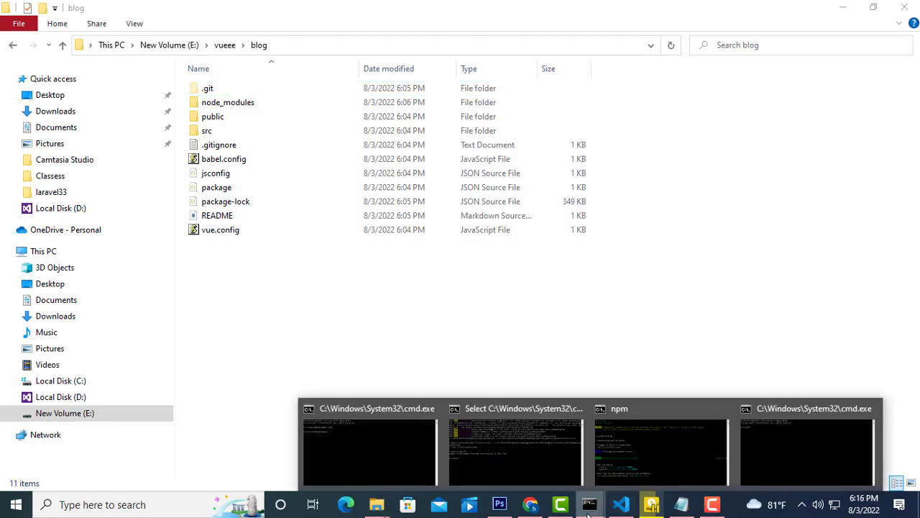
left_click(616, 452)
scroll(397, 270, "up", 1)
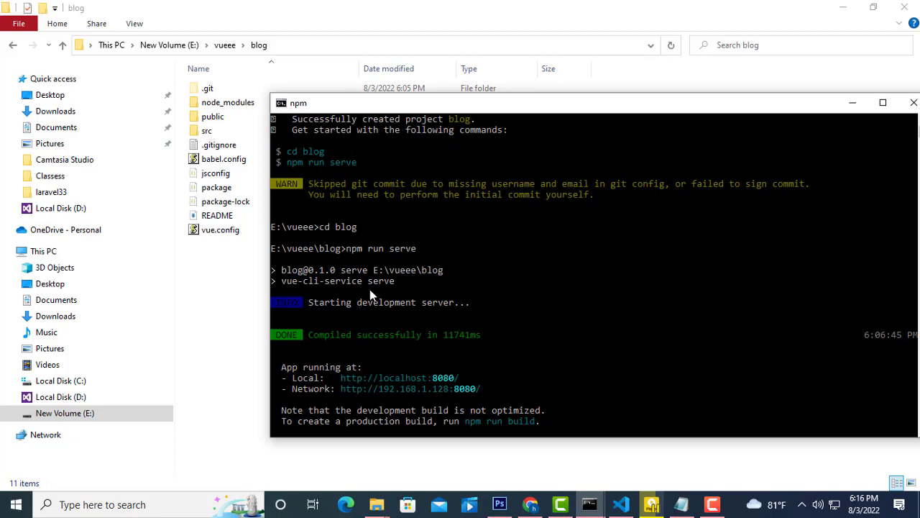
Step: Copy the localhost:8080 Local address from the npm console output
scroll(406, 329, "down", 1)
scroll(405, 330, "down", 2)
left_click_drag(476, 282, 353, 288)
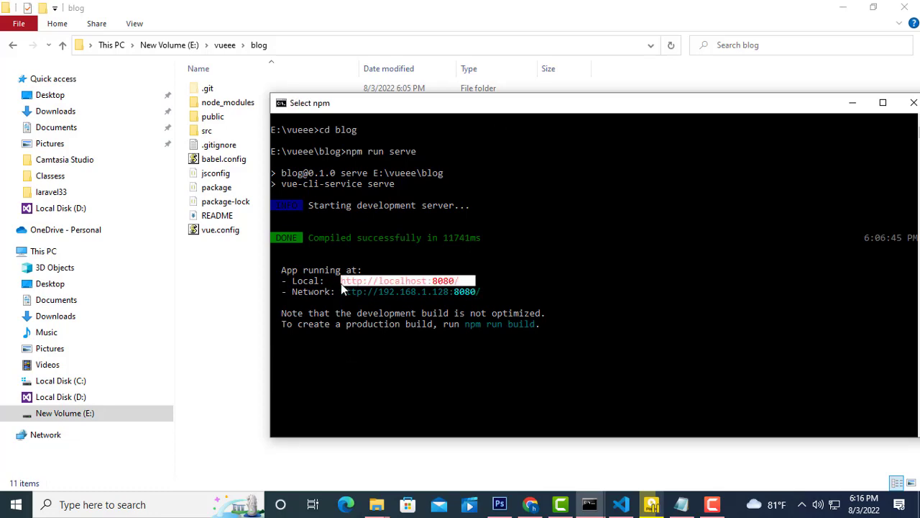
right_click(524, 286)
Step: Paste localhost:8080 into a new Chrome tab and load it
left_click(531, 504)
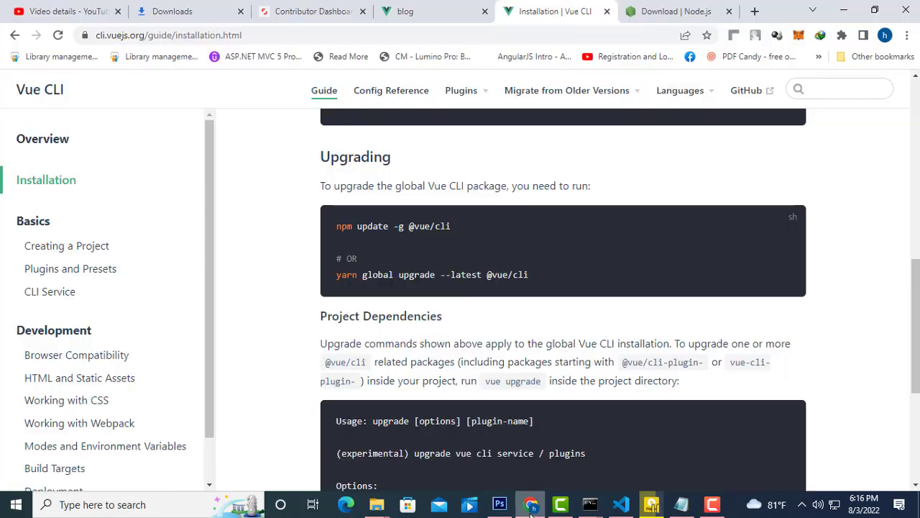
left_click(755, 10)
type("http://localhost:8080/")
key("Return")
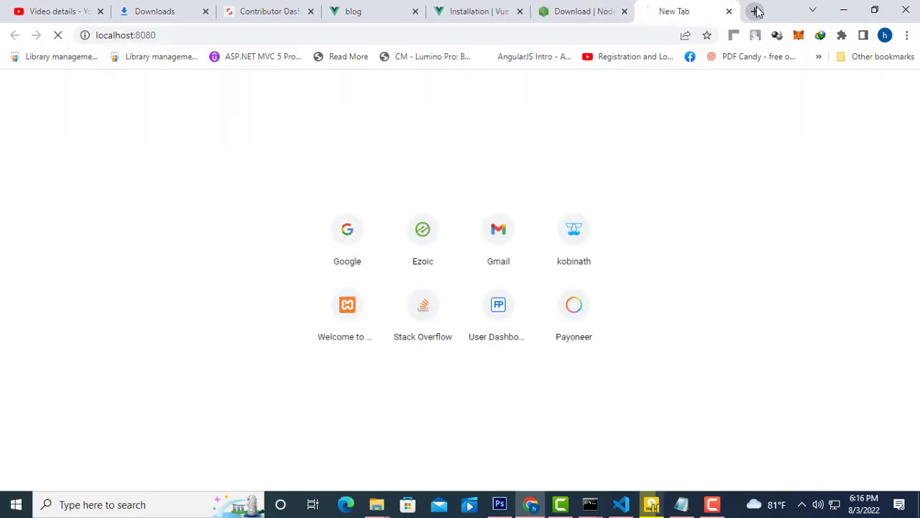